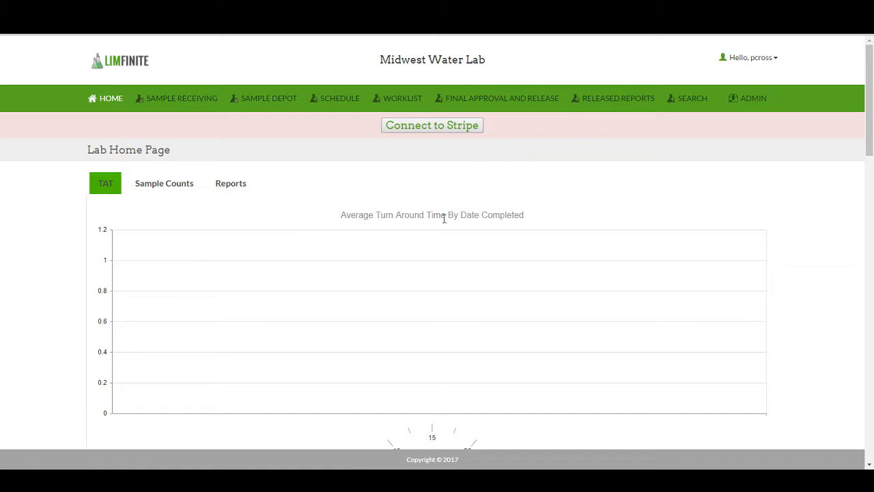
Step: Open the sample and test types administration page and add a new sample type named Water
{"action": "left_click", "coordinate": [752, 99]}
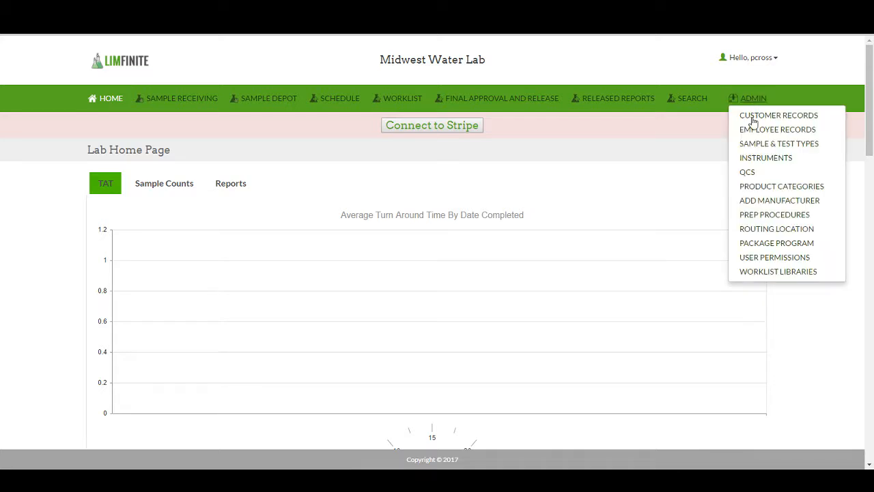
{"action": "left_click", "coordinate": [762, 149]}
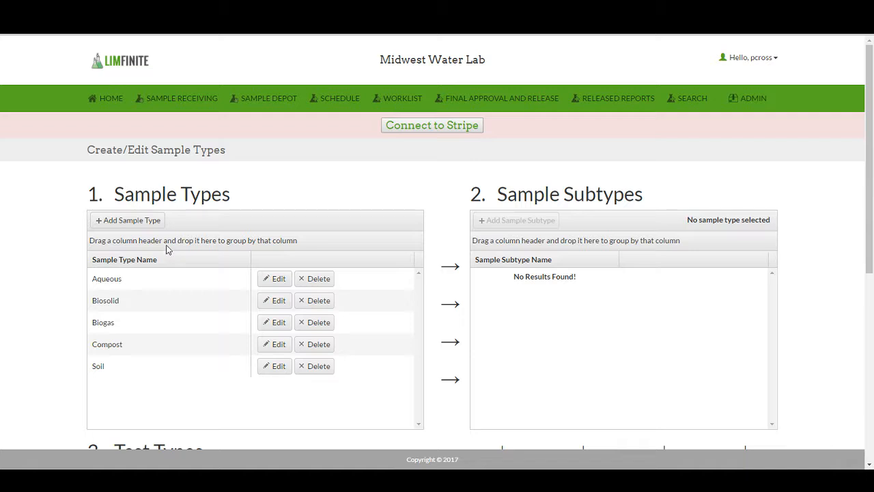
{"action": "left_click", "coordinate": [131, 224]}
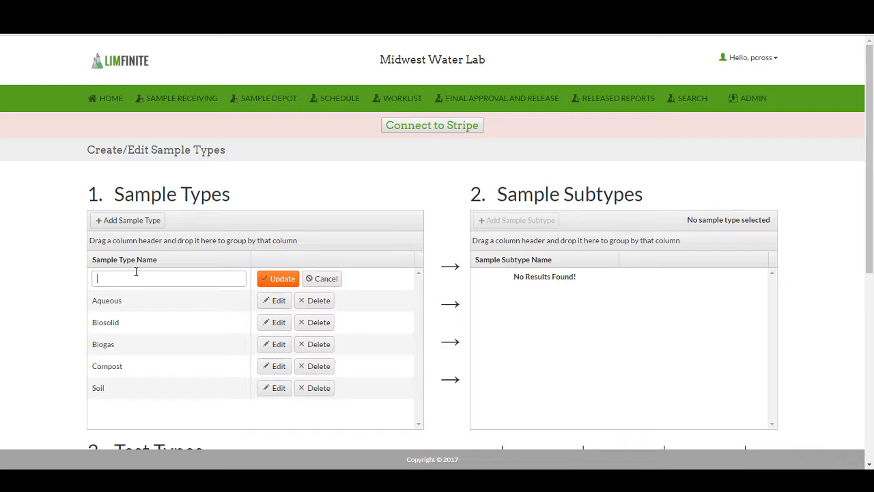
{"action": "type", "text": "Water"}
{"action": "left_click", "coordinate": [284, 284]}
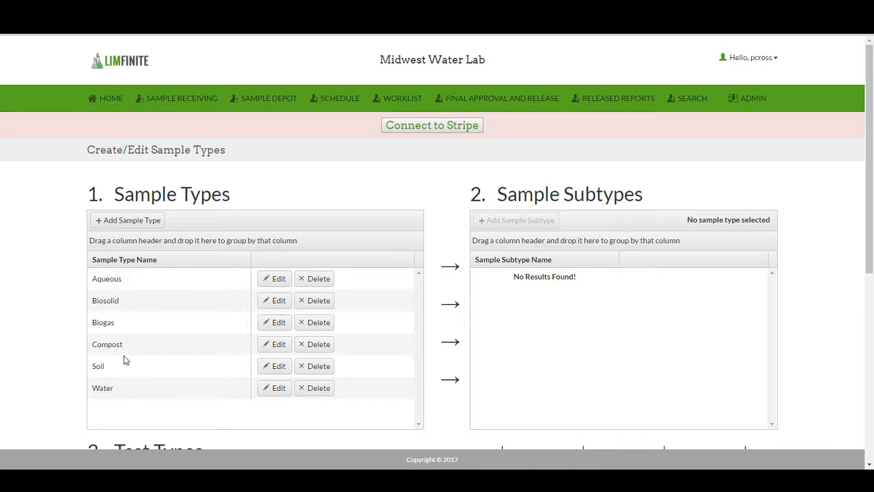
Step: Add a Well Water Testing subtype under the Water sample type
{"action": "left_click", "coordinate": [121, 396]}
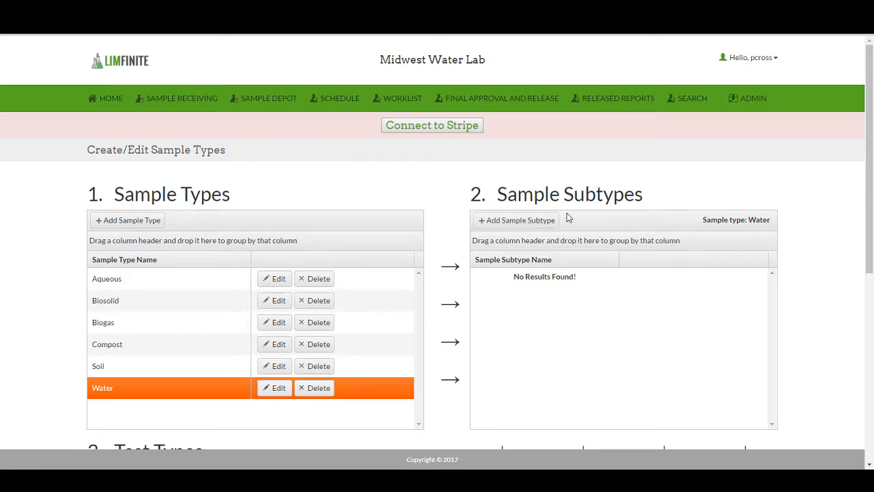
{"action": "left_click", "coordinate": [506, 229]}
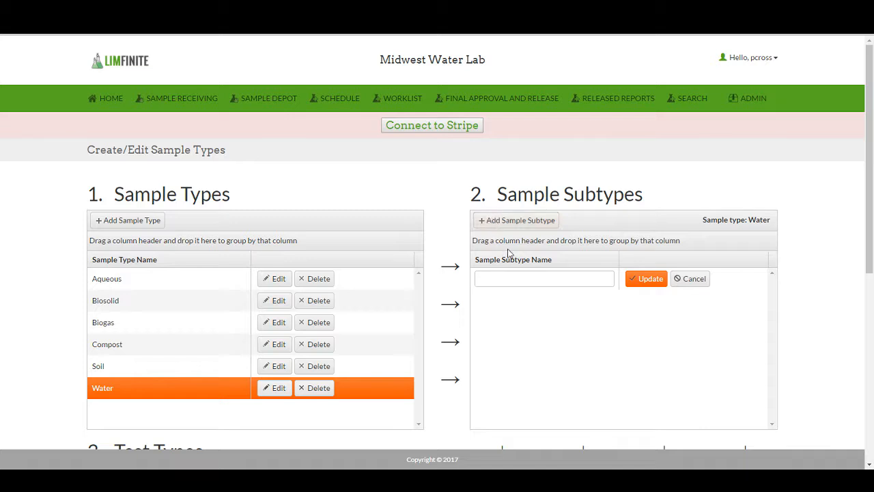
{"action": "left_click", "coordinate": [509, 275]}
{"action": "type", "text": "Well Water Testing"}
{"action": "left_click", "coordinate": [646, 278]}
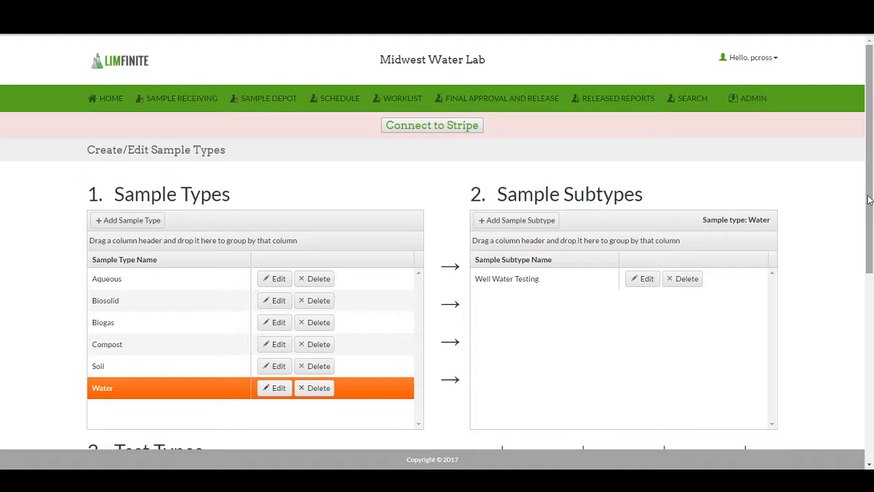
Step: For the Well Water Testing subtype, start a new test type named E. Coli in Water with method E. Coli in Water
{"action": "left_click_drag", "start_coordinate": [869, 199], "coordinate": [828, 341]}
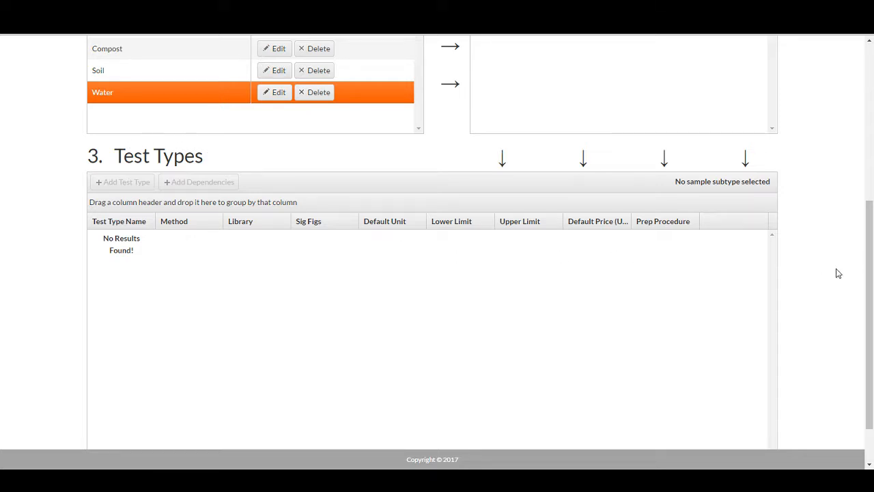
{"action": "scroll", "coordinate": [837, 273], "scroll_direction": "up", "scroll_amount": 3}
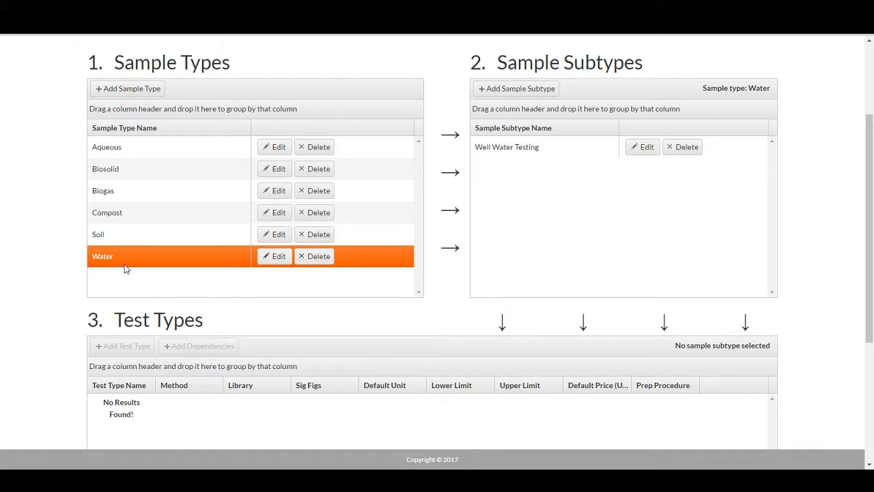
{"action": "left_click", "coordinate": [514, 153]}
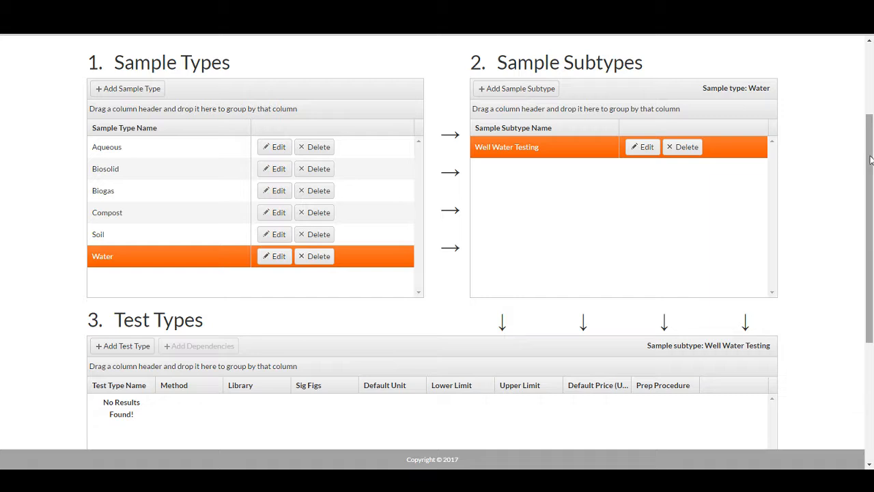
{"action": "left_click_drag", "start_coordinate": [870, 162], "coordinate": [864, 202]}
{"action": "scroll", "coordinate": [851, 264], "scroll_direction": "down", "scroll_amount": 3}
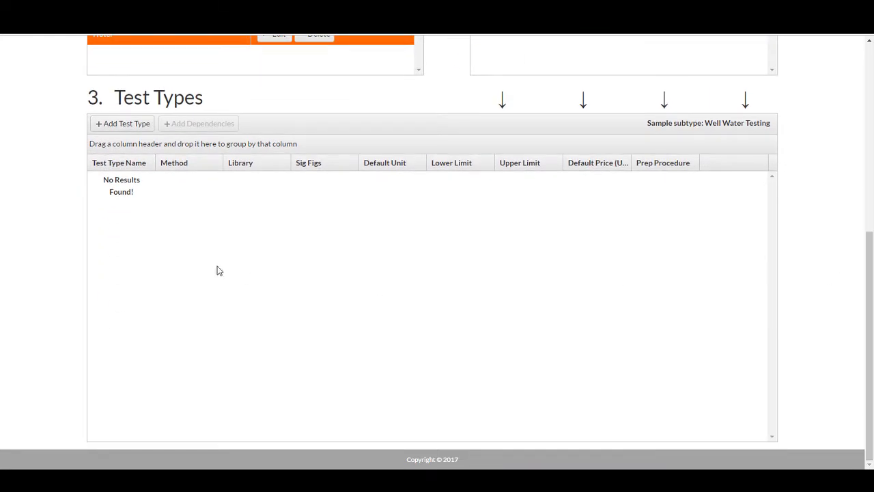
{"action": "left_click", "coordinate": [121, 127]}
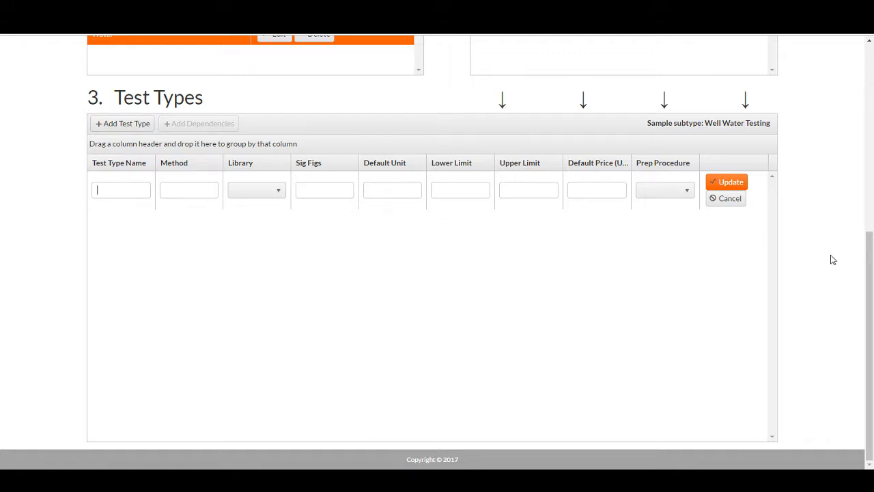
{"action": "left_click_drag", "start_coordinate": [866, 272], "coordinate": [872, 139]}
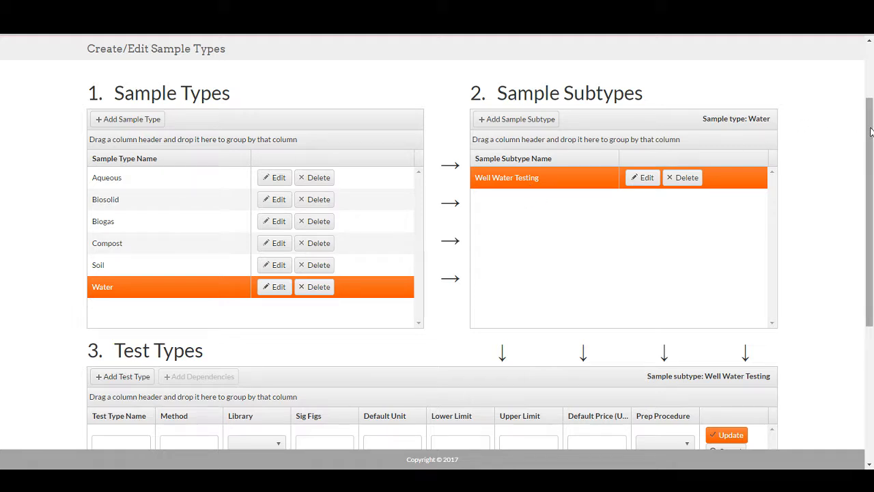
{"action": "left_click_drag", "start_coordinate": [870, 131], "coordinate": [831, 285]}
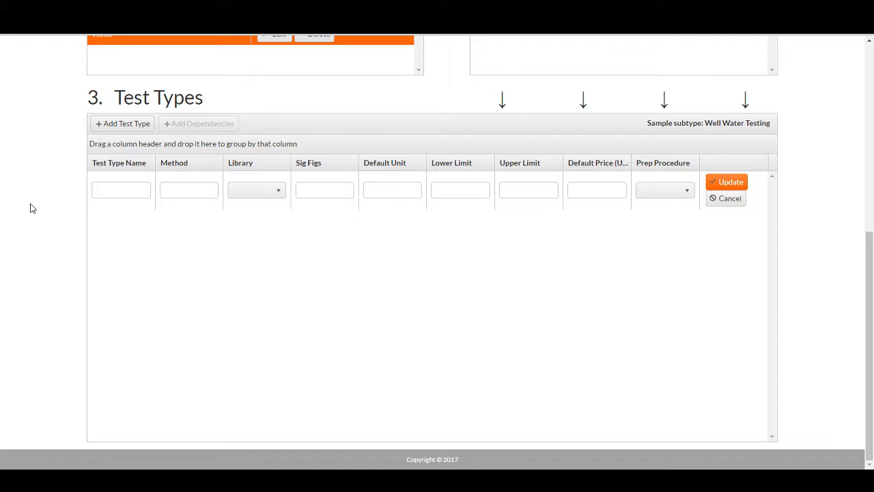
{"action": "type", "text": "E. Coli in Water"}
{"action": "key", "text": "Tab"}
{"action": "type", "text": "E. Coli in Water"}
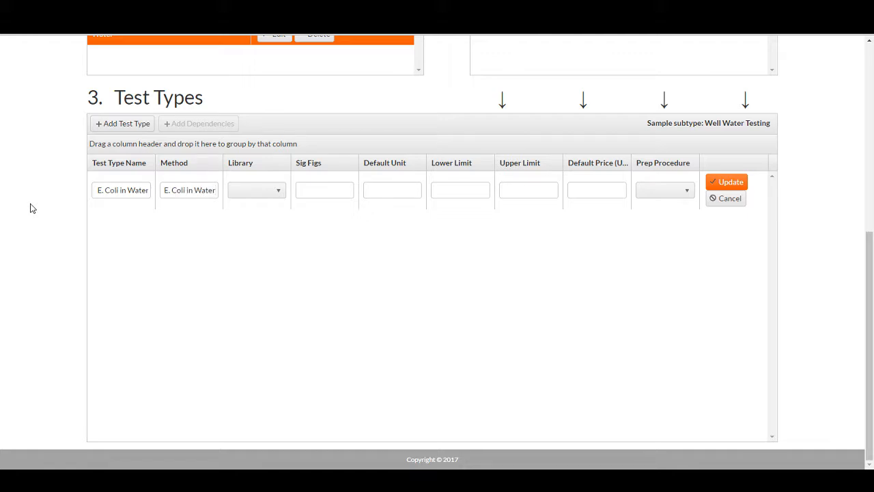
{"action": "left_click", "coordinate": [281, 197]}
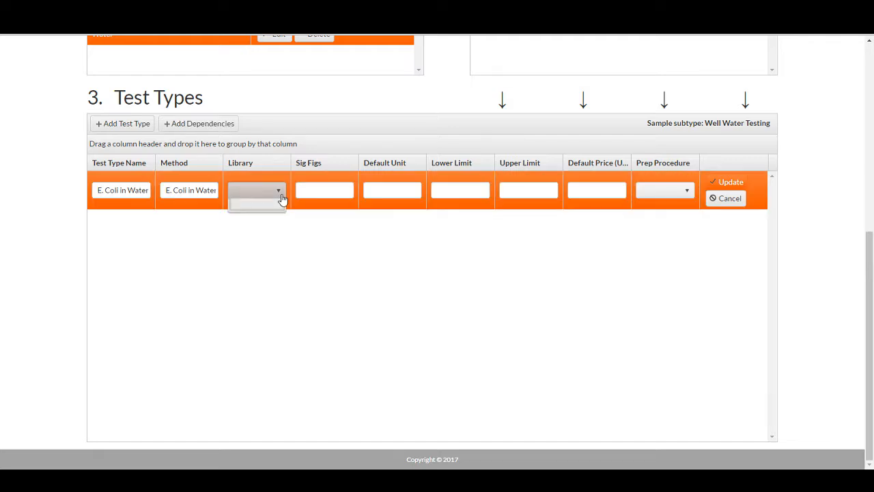
{"action": "left_click", "coordinate": [278, 198]}
{"action": "left_click", "coordinate": [278, 198]}
{"action": "left_click", "coordinate": [280, 198]}
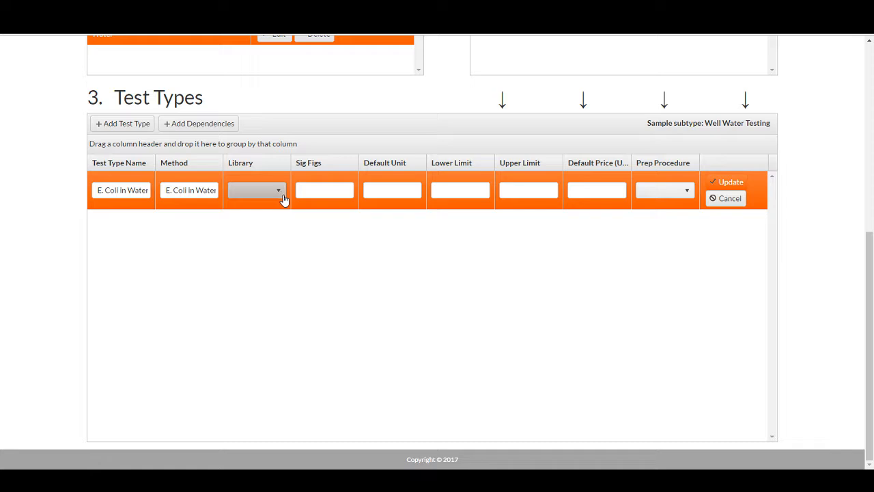
Step: Set the test's sig figs to 3, default unit to CFU/100mL and default price to 30.00
{"action": "left_click", "coordinate": [307, 190]}
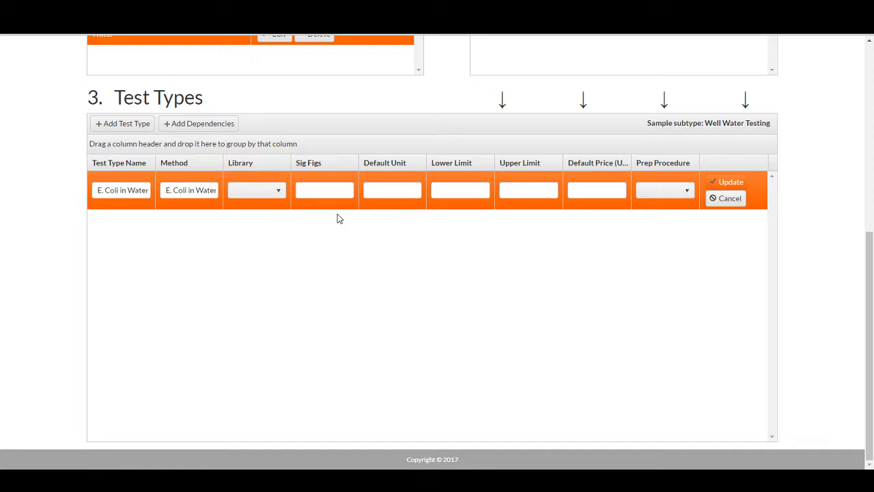
{"action": "type", "text": "3"}
{"action": "type", "text": "CFU/1"}
{"action": "type", "text": "00mL"}
{"action": "key", "text": "Tab"}
{"action": "key", "text": "Tab"}
{"action": "type", "text": "30.00"}
Step: Save the E. Coli in Water test type without choosing a prep procedure
{"action": "left_click", "coordinate": [688, 195]}
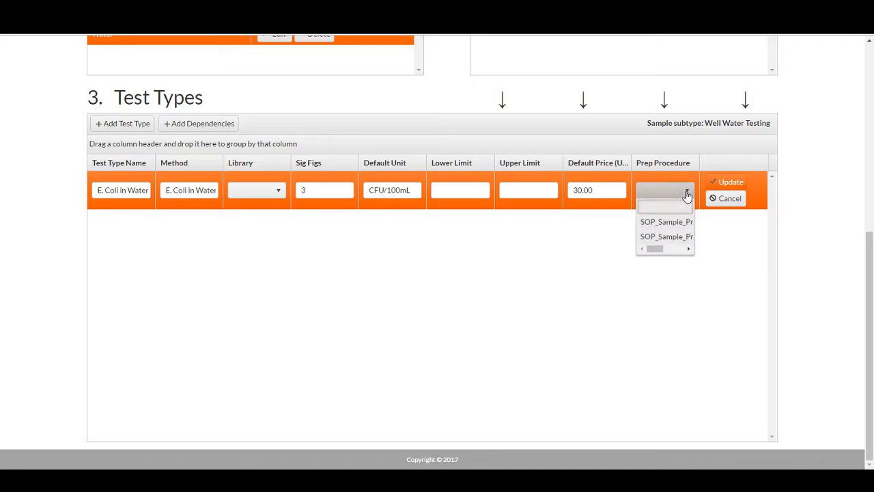
{"action": "left_click", "coordinate": [688, 195]}
{"action": "left_click", "coordinate": [687, 195]}
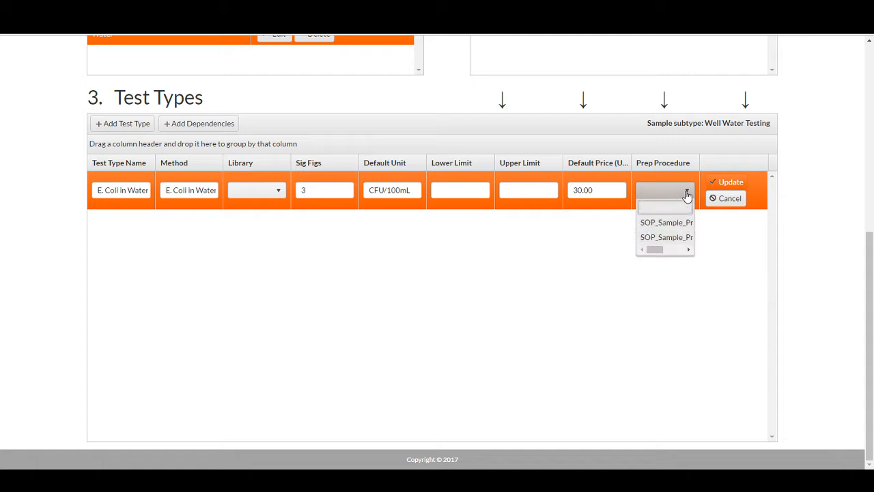
{"action": "left_click", "coordinate": [687, 194]}
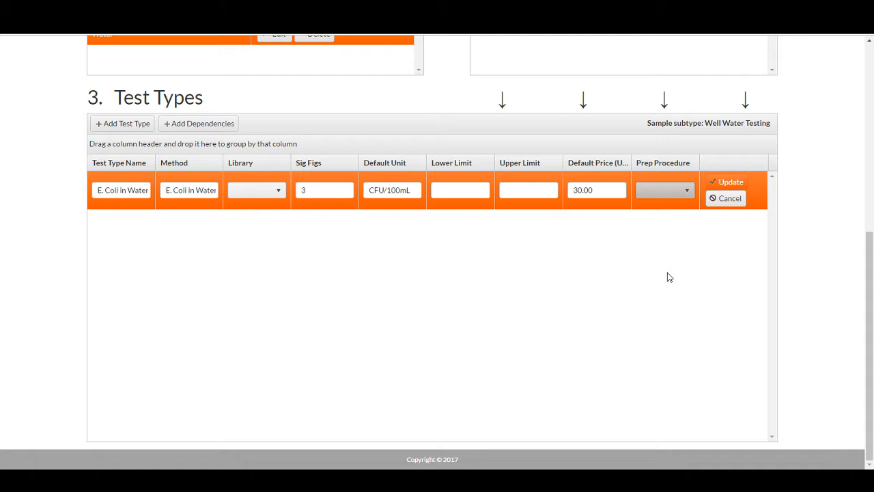
{"action": "left_click", "coordinate": [726, 183]}
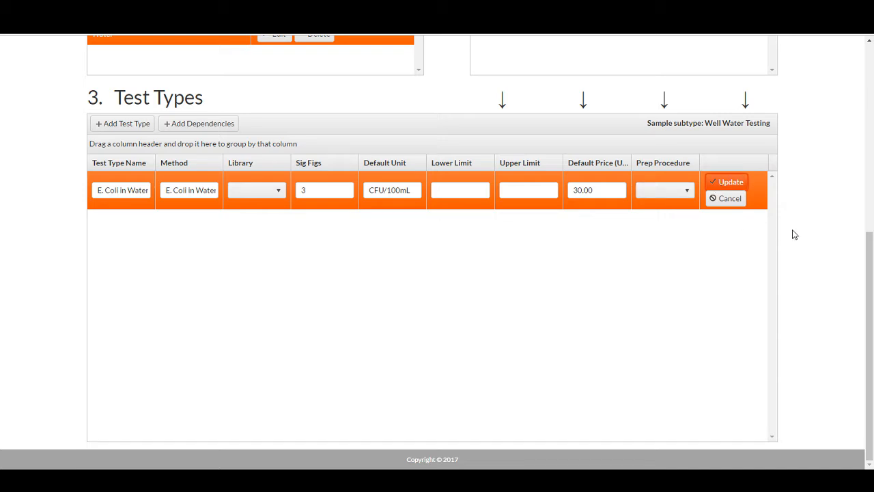
Step: Go to Sample Receiving and add a new package with the description test
{"action": "left_click_drag", "start_coordinate": [870, 258], "coordinate": [851, 59]}
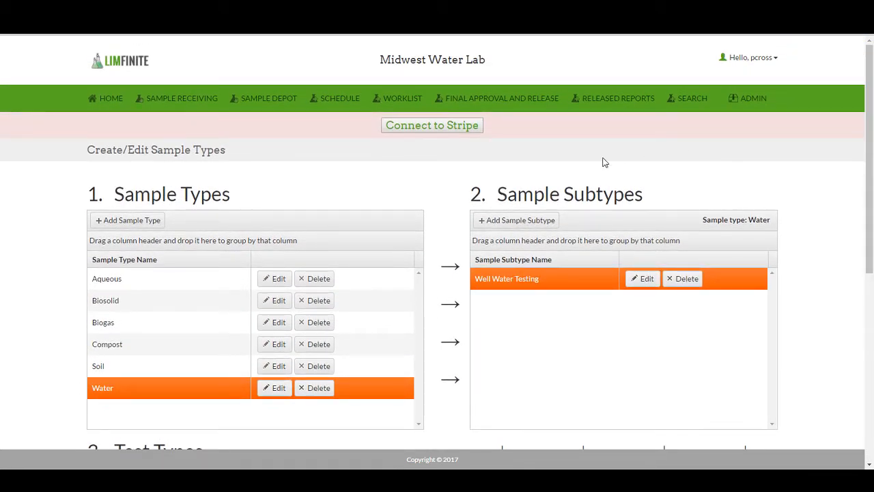
{"action": "left_click", "coordinate": [168, 103]}
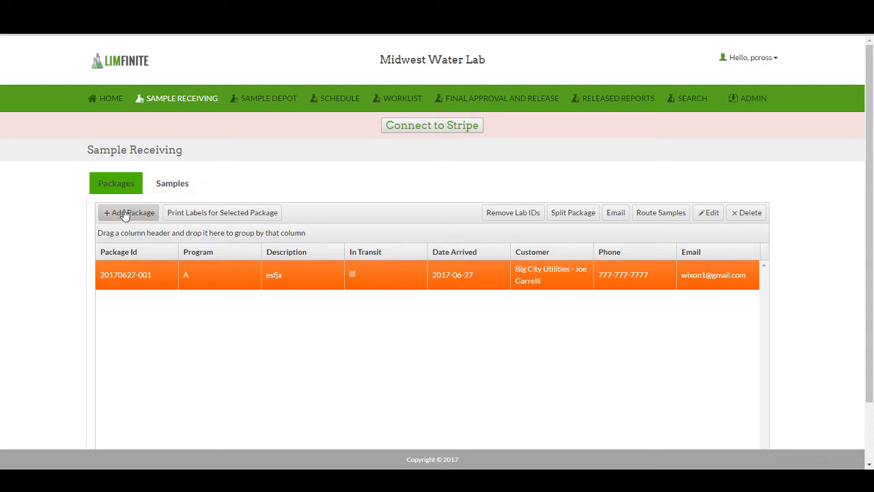
{"action": "left_click", "coordinate": [133, 213]}
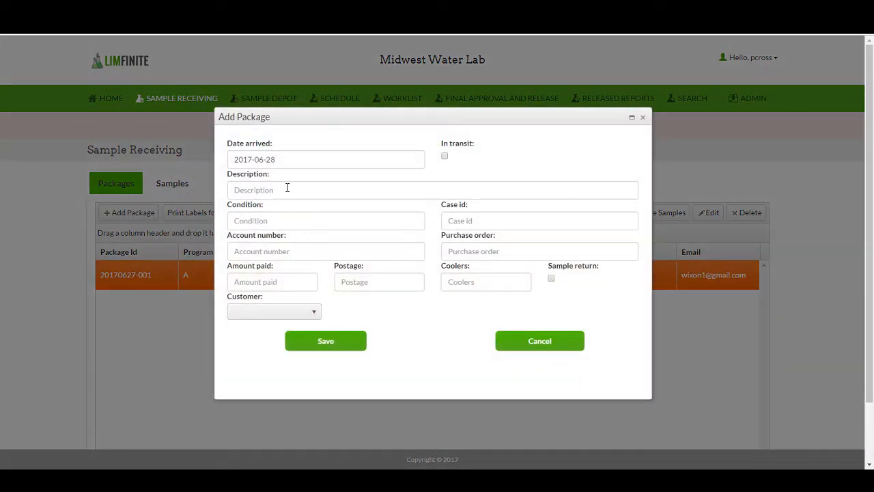
{"action": "left_click", "coordinate": [281, 192]}
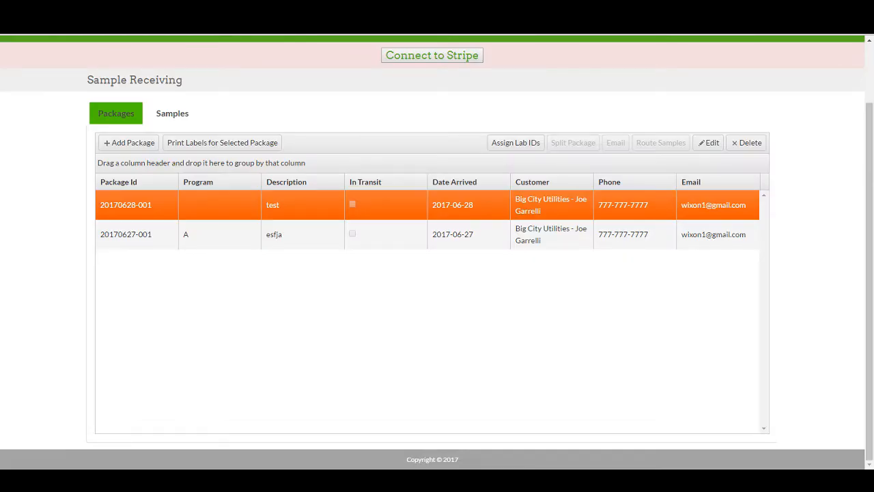
Step: Add a new sample to the package and select it
{"action": "left_click", "coordinate": [166, 117]}
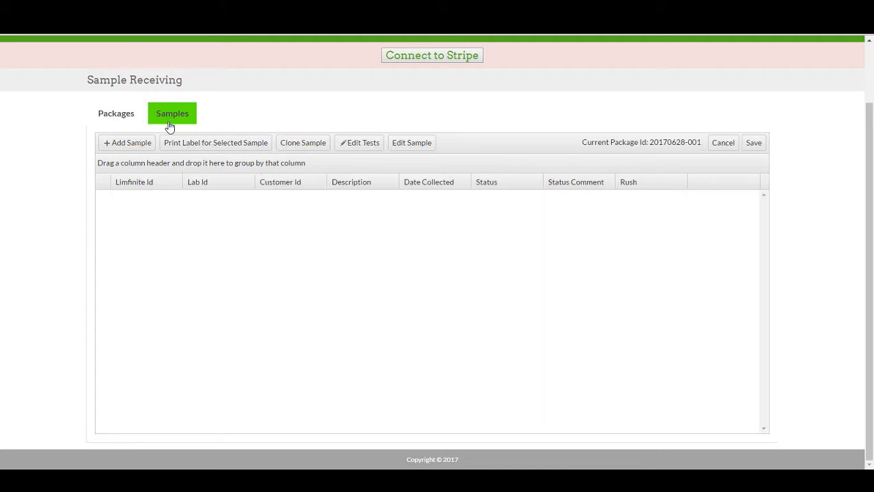
{"action": "left_click", "coordinate": [125, 148]}
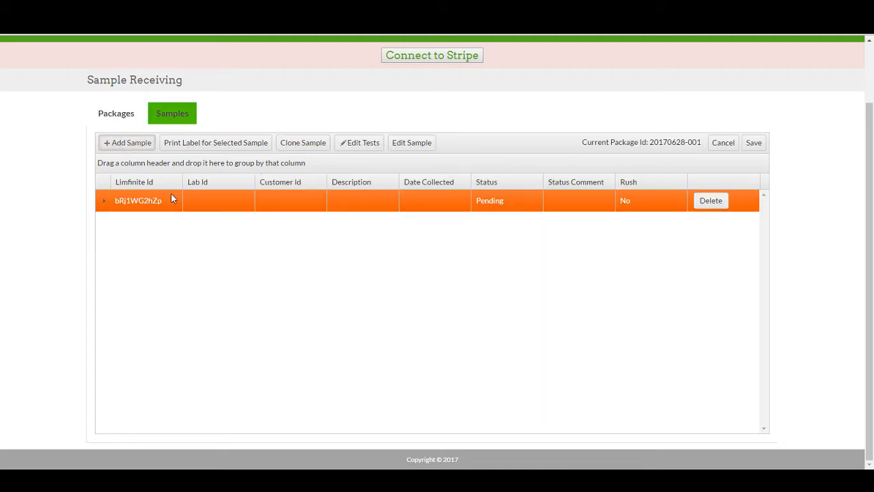
{"action": "left_click", "coordinate": [191, 205]}
Step: Assign the E. Coli in Water test from Water / Well Water Testing to the sample and expand its test list
{"action": "left_click", "coordinate": [358, 144]}
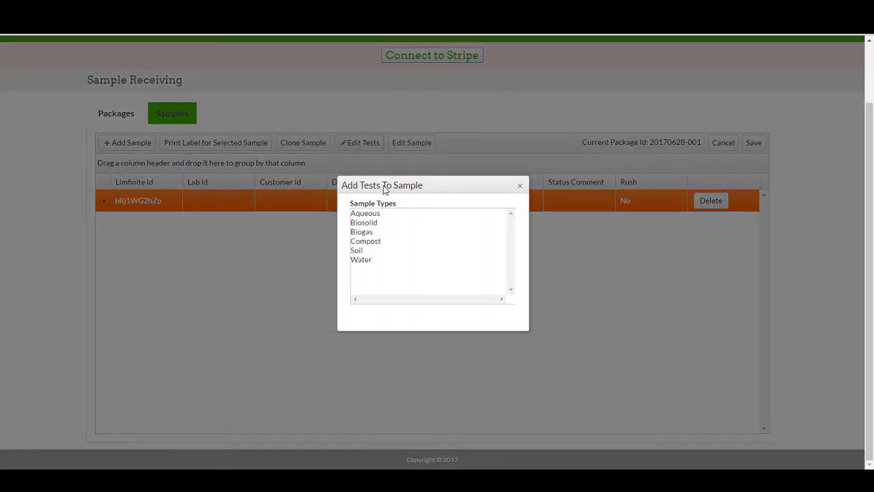
{"action": "left_click", "coordinate": [362, 261]}
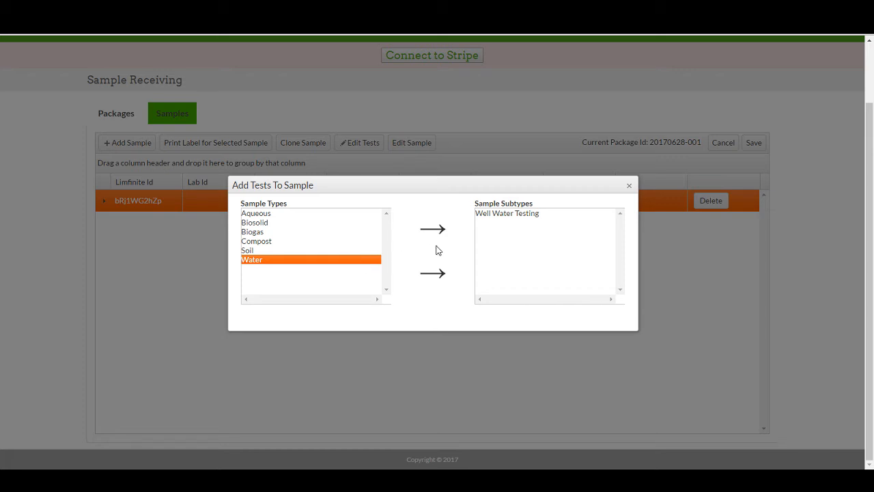
{"action": "left_click", "coordinate": [500, 214]}
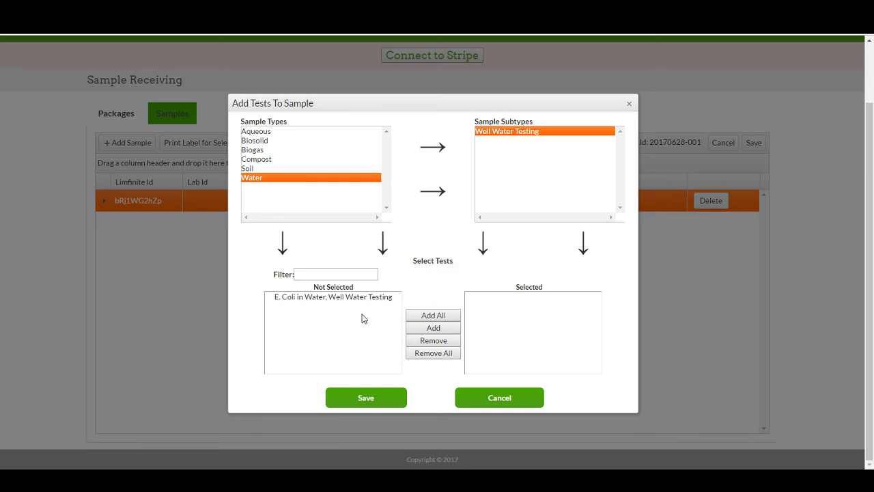
{"action": "left_click", "coordinate": [339, 303]}
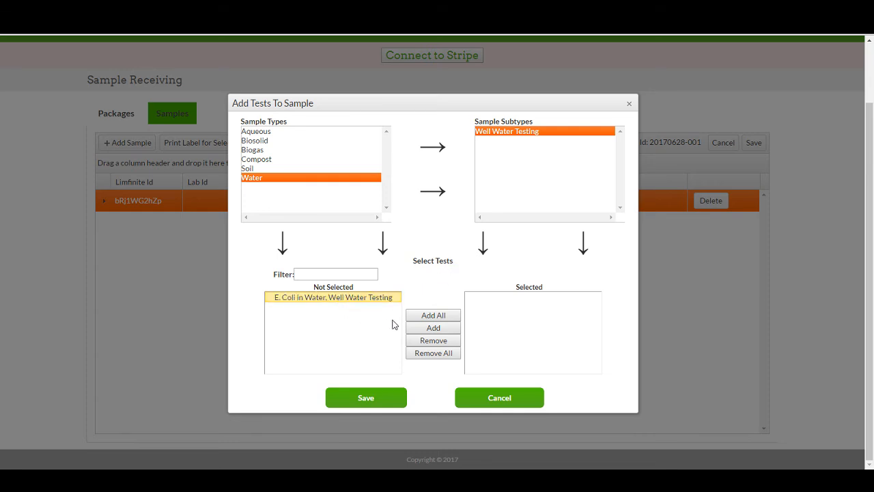
{"action": "left_click", "coordinate": [432, 330]}
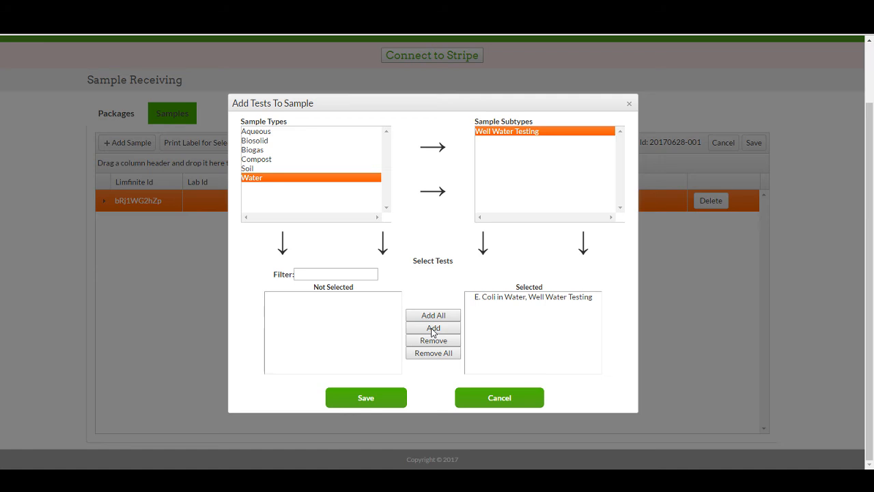
{"action": "left_click", "coordinate": [383, 402]}
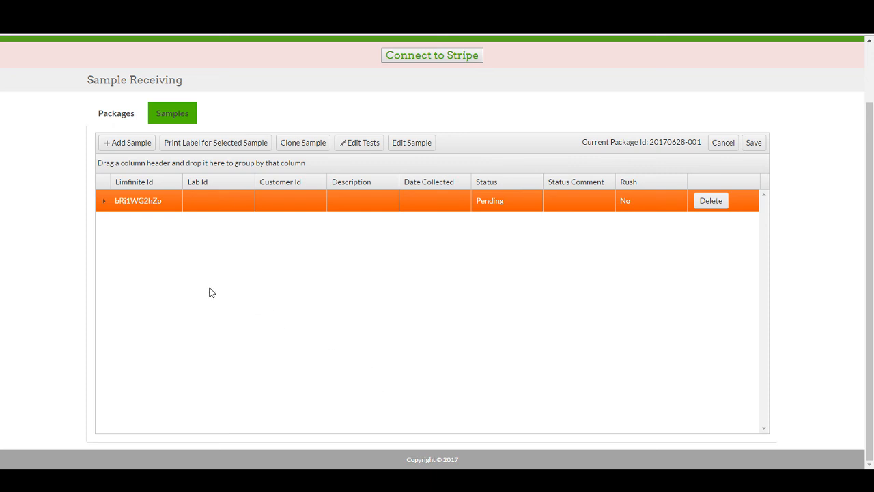
{"action": "left_click", "coordinate": [104, 201]}
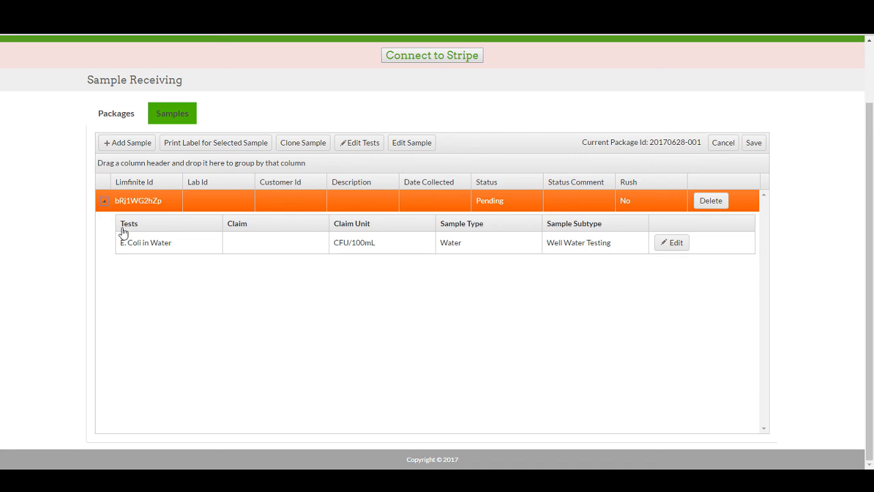